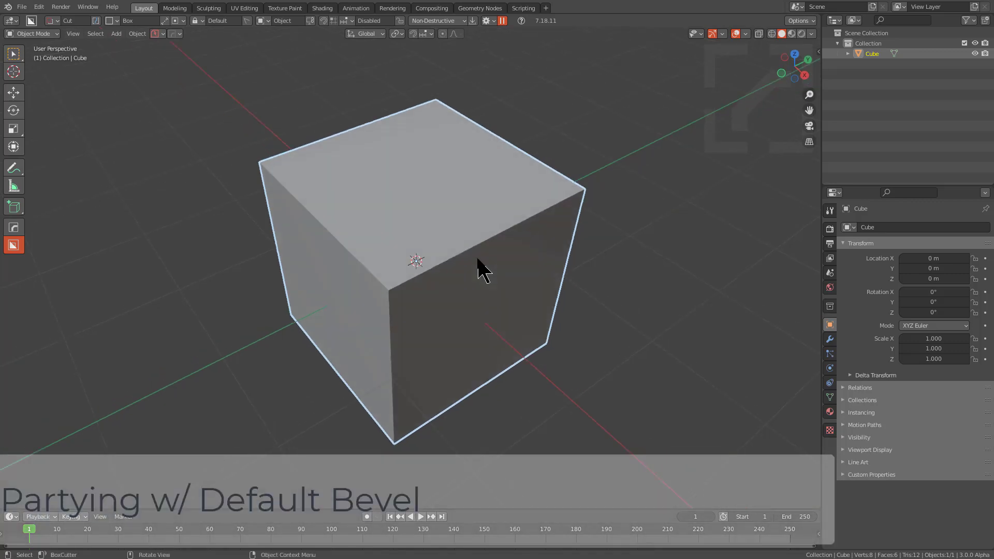
Flatten the cube to about 0.42 along Z and stretch it to about 2.14 along Y.
middle_drag(482, 351, 476, 324)
key(s)
key(z)
click(456, 300)
key(s)
key(y)
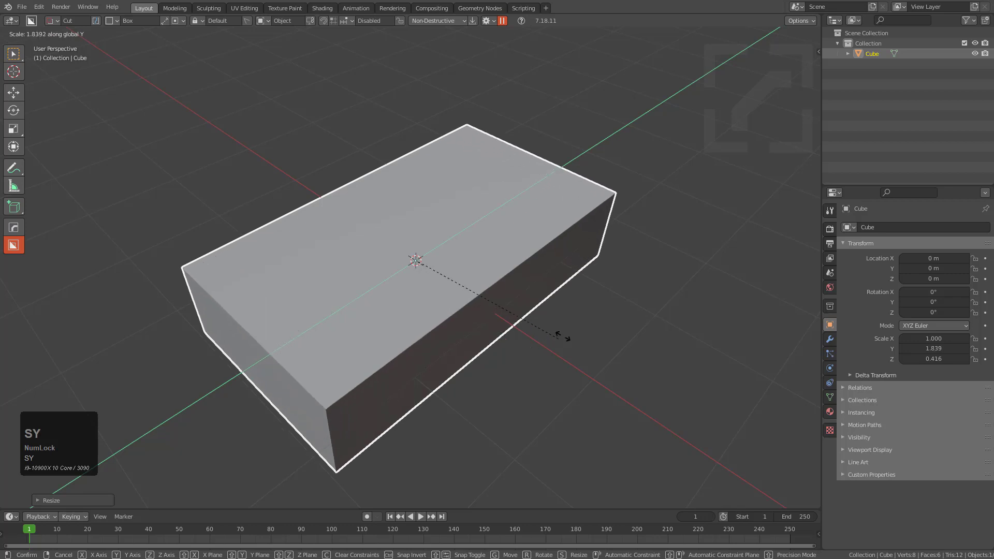
click(590, 316)
middle_drag(590, 317, 515, 305)
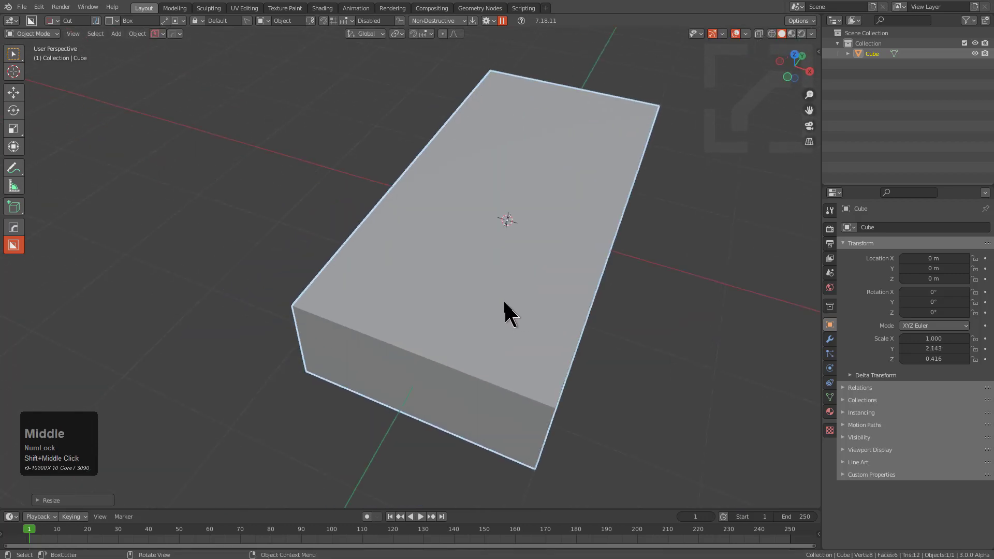
Set the BoxCutter shape to Ngon and slice an angled facet off the long upper edge of the block.
key(KP_1)
key(KP_5)
scroll(505, 243, up, 3)
key(d)
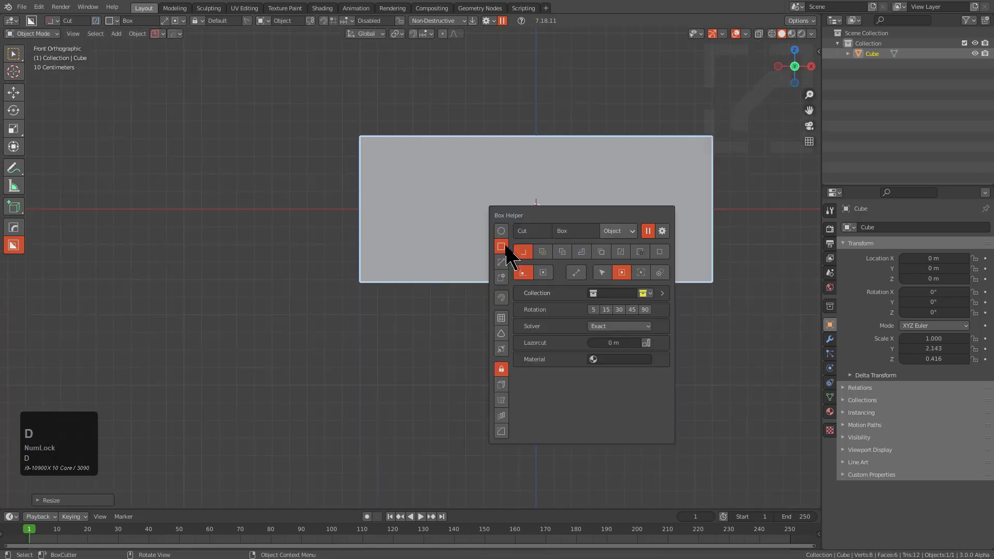
click(503, 267)
middle_click(444, 235)
scroll(444, 235, up, 1)
middle_drag(444, 231, 404, 251)
scroll(413, 248, down, 2)
mouse_move(270, 322)
mouse_down()
mouse_move(451, 88)
mouse_move(213, 138)
mouse_up()
Draw two more Ngon cuts along the same side to carve further angled facets into its upper edge.
middle_drag(289, 144, 325, 233)
drag(228, 186, 385, 109)
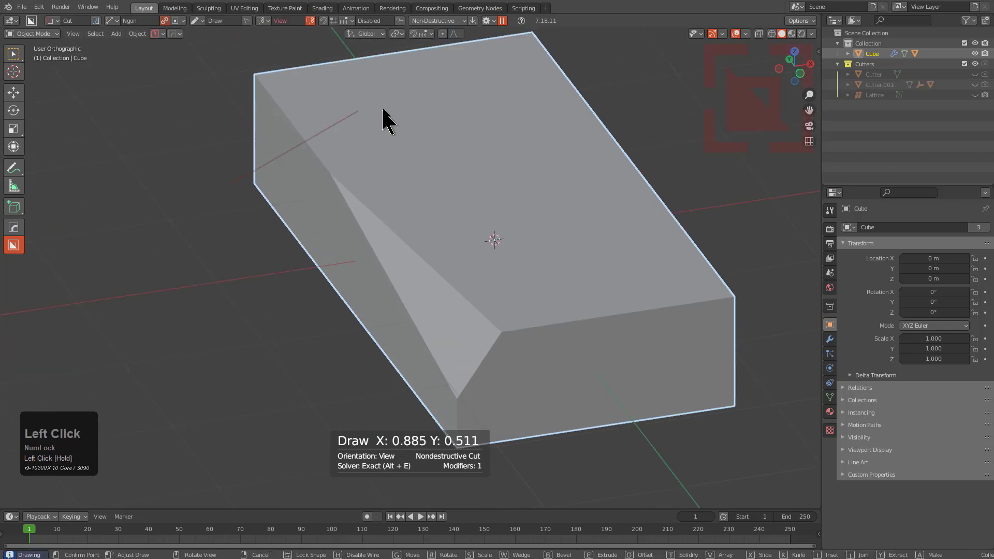
drag(385, 52, 175, 64)
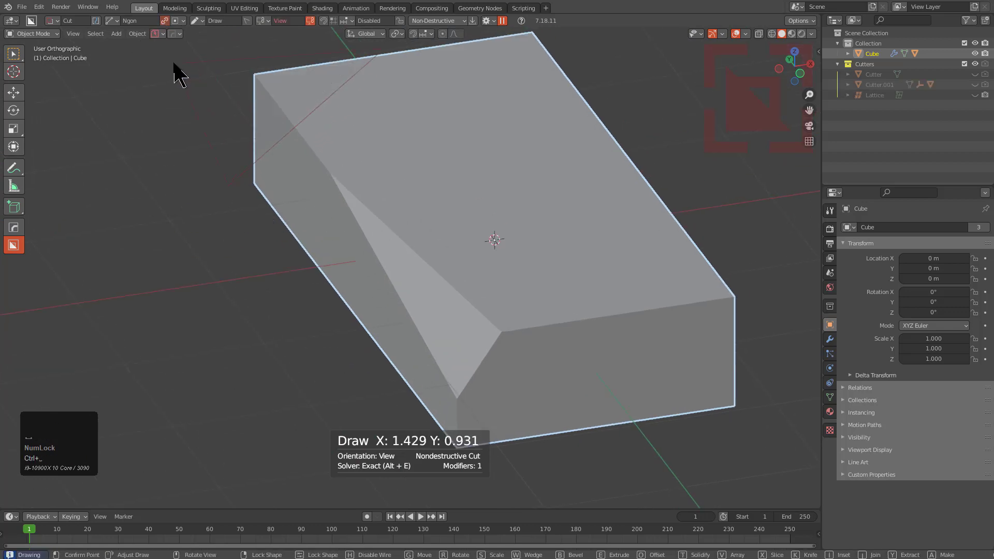
middle_drag(178, 73, 332, 186)
drag(325, 289, 411, 265)
ctrl+click(480, 175)
ctrl+click(463, 79)
From the top view, slice off the block's front corner with an Ngon cut about 1.01 by 1.36.
middle_drag(463, 80, 486, 222)
scroll(467, 218, up, 2)
click(449, 353)
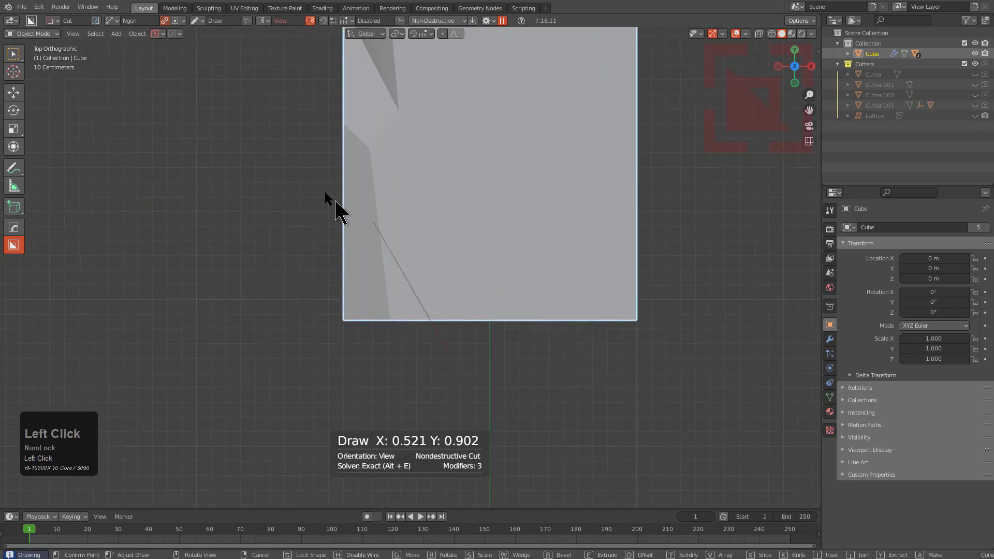
click(315, 165)
Mirror the cut side of the block across the X axis with a Symmetry mirror modifier.
middle_drag(314, 372, 493, 275)
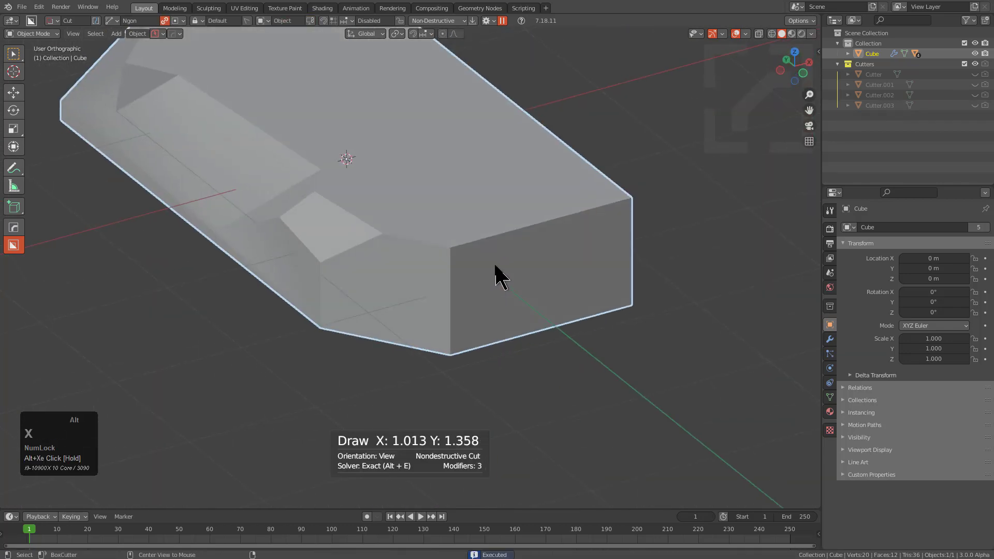
key(alt+x)
click(272, 181)
middle_drag(280, 179, 350, 200)
key(alt+x)
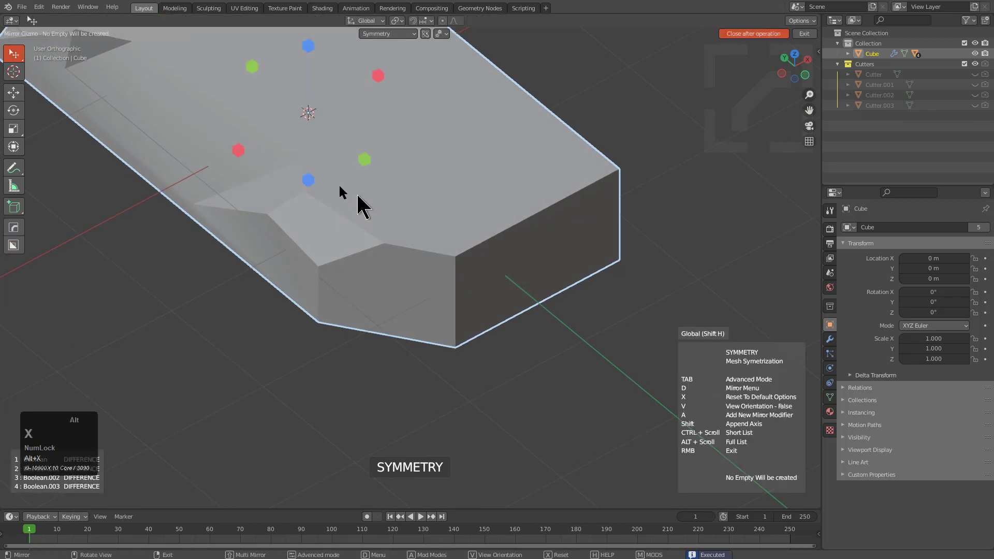
key(x)
click(239, 151)
Slice a shallow slope off the top of the front end with an Ngon cut about 2.11 by 0.82.
mouse_move(317, 171)
middle_down()
mouse_move(388, 293)
mouse_move(445, 243)
mouse_move(406, 274)
middle_up()
scroll(373, 237, up, 2)
mouse_move(326, 241)
mouse_down()
mouse_move(611, 311)
mouse_move(654, 185)
mouse_up()
mouse_move(654, 184)
middle_down()
mouse_move(566, 240)
mouse_move(457, 284)
mouse_move(513, 278)
middle_up()
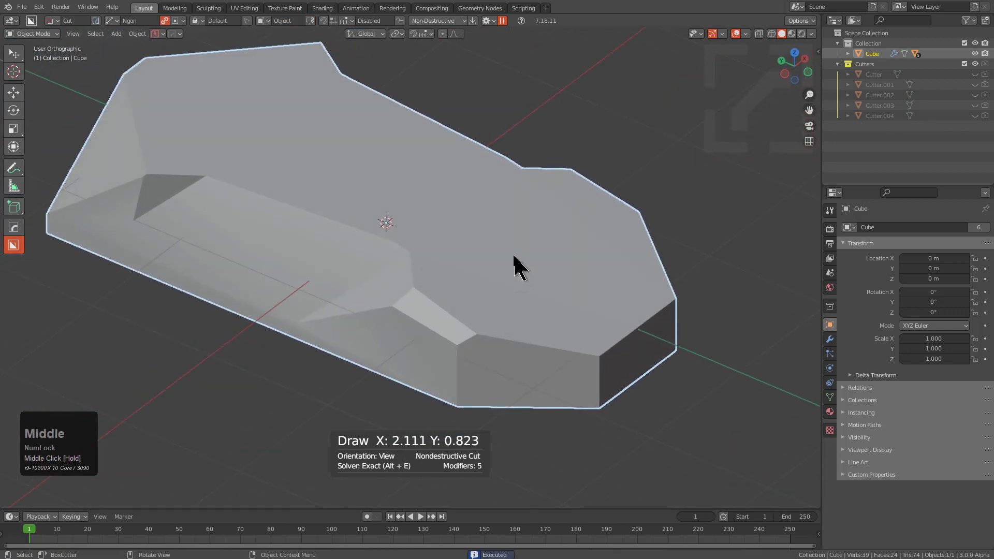
Sharpen the block and set its auto smooth angle to 10°.
key(q)
click(511, 254)
scroll(511, 254, down, 1)
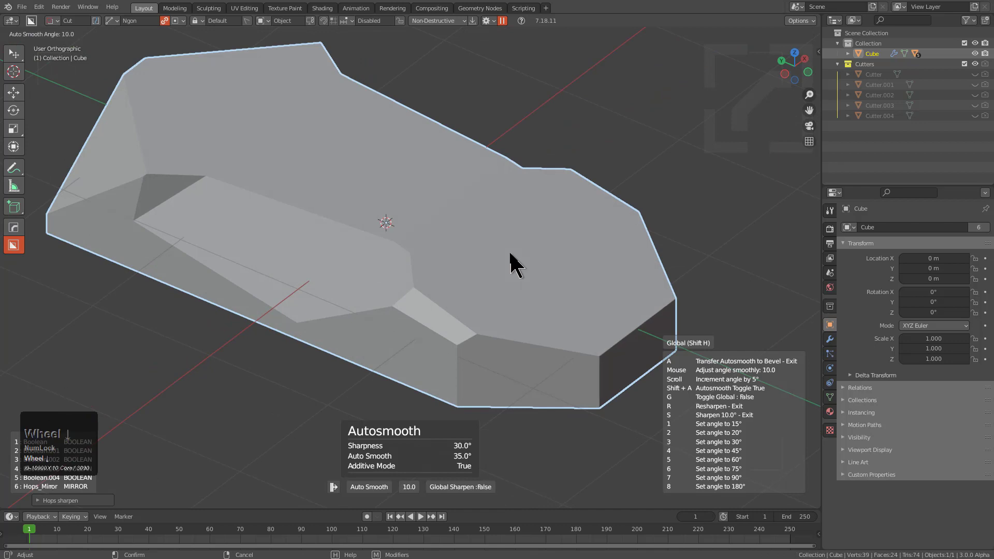
click(510, 254)
middle_drag(511, 255, 412, 227)
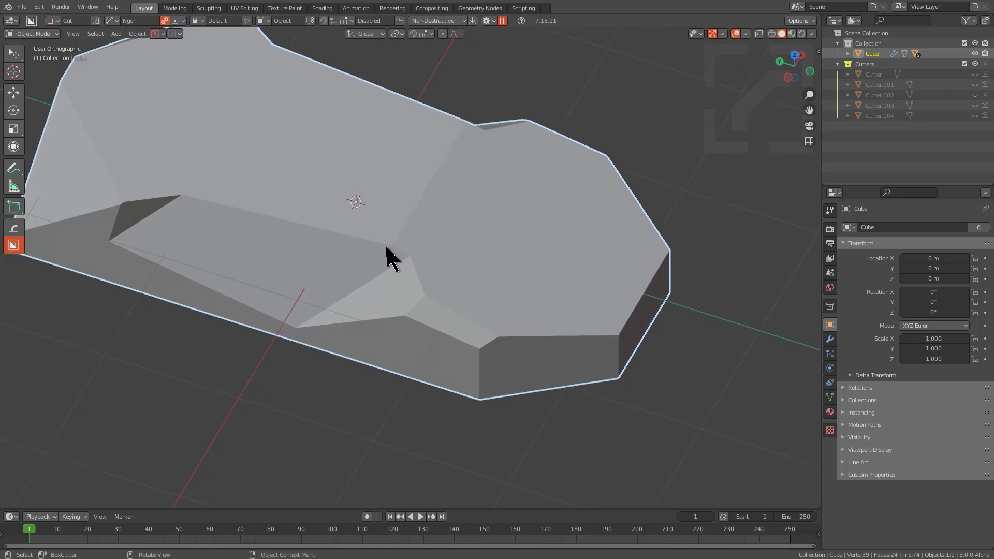
Apply the Eevee HQ render setup to the viewport.
key(alt+v)
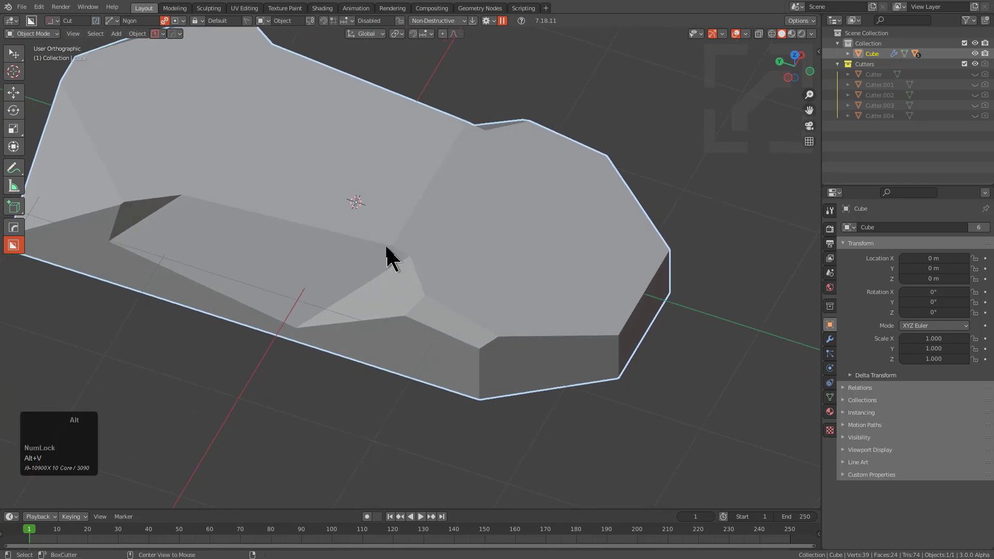
key(shift+v)
click(329, 271)
From the left orthographic view, slice the upper corner off the rear end with an Ngon cut about 1.49 by 0.88.
middle_drag(353, 251, 436, 214)
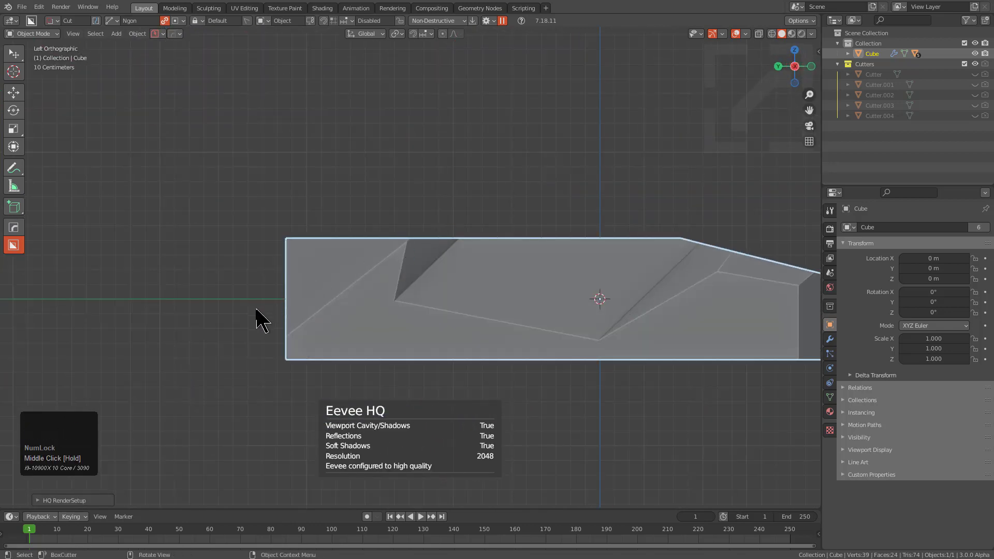
drag(257, 322, 406, 217)
ctrl+click(430, 191)
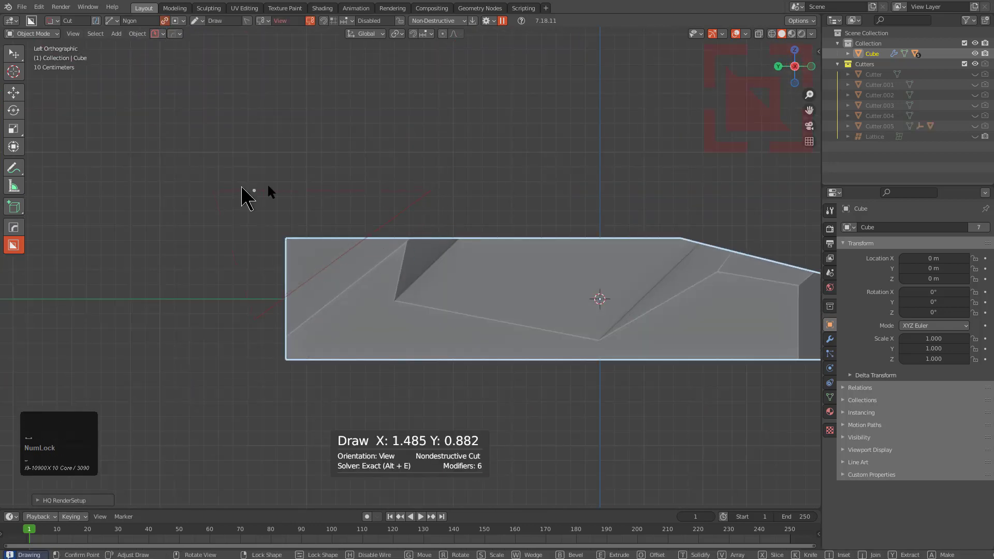
mouse_move(286, 189)
middle_down()
mouse_move(387, 289)
mouse_move(406, 260)
mouse_move(348, 251)
mouse_move(366, 249)
middle_up()
Convert the block's modifiers into real mesh geometry and enter Edit Mode.
key(ctrl+a)
click(360, 240)
scroll(444, 262, down, 3)
mouse_move(443, 262)
middle_down()
mouse_move(401, 284)
mouse_move(396, 259)
mouse_move(444, 262)
middle_up()
key(Tab)
Merge the two nearly coincident vertices at the rear corner of the side recess, using At Last.
scroll(355, 269, up, 4)
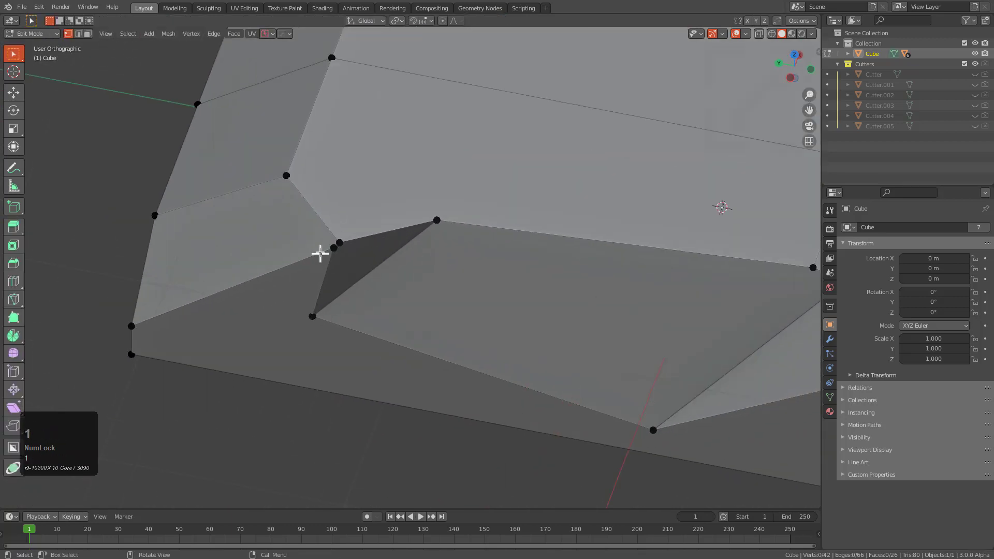
key(m)
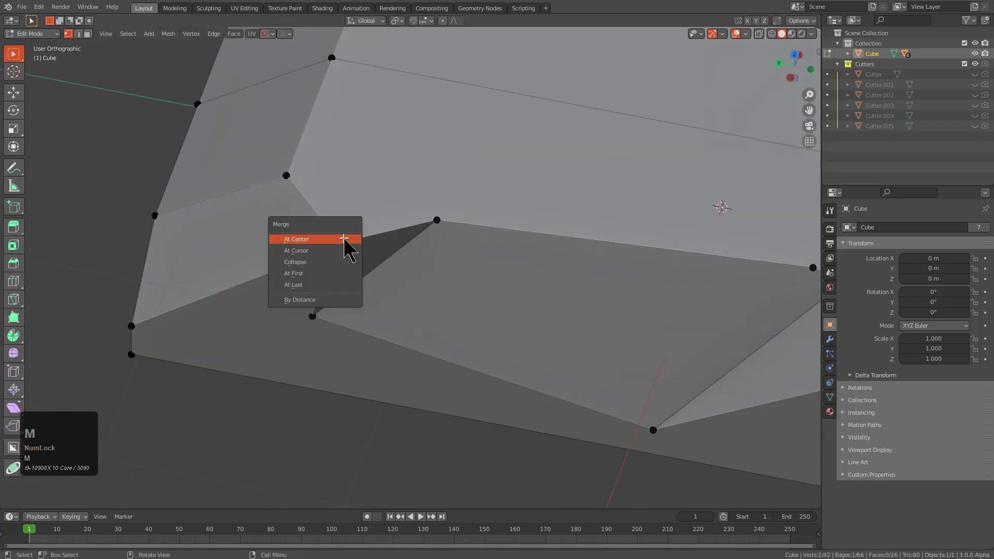
click(306, 285)
Bevel the edge running from the recess to the rear slope about 0.3 m wide with 5 segments.
key(2)
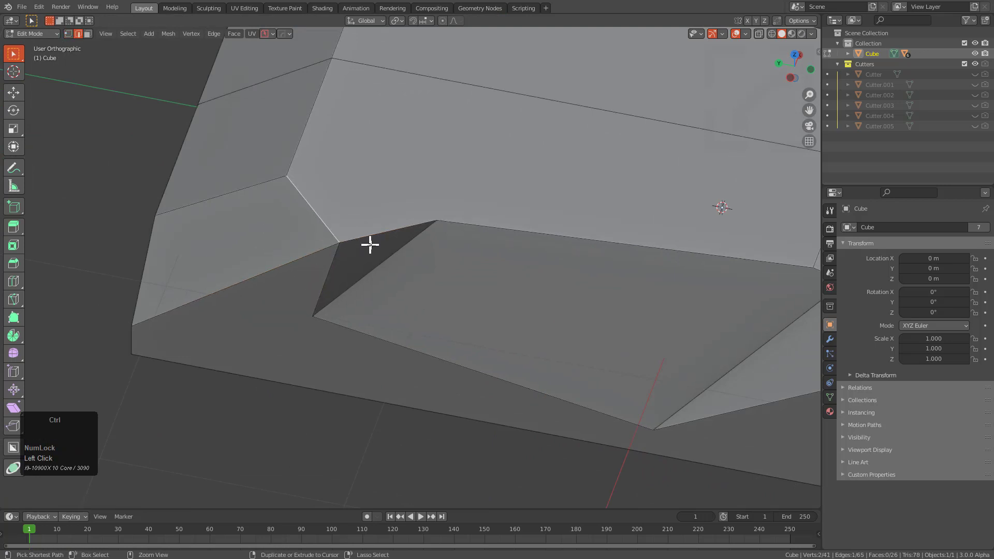
key(ctrl+b)
scroll(433, 286, down, 4)
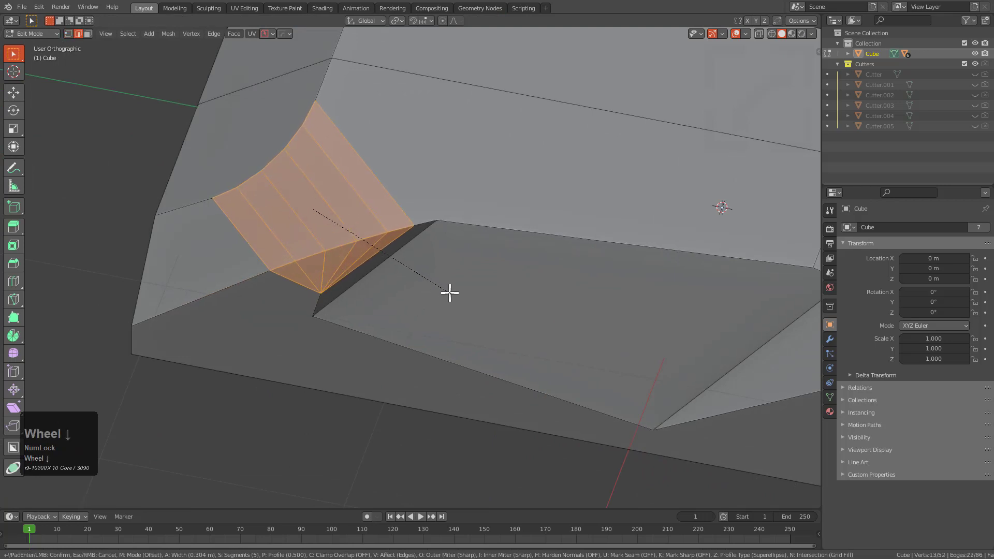
click(452, 293)
Dissolve the fan of surplus edges and its apex vertex in the dark recess face below the bevel.
scroll(302, 282, up, 2)
click(251, 291)
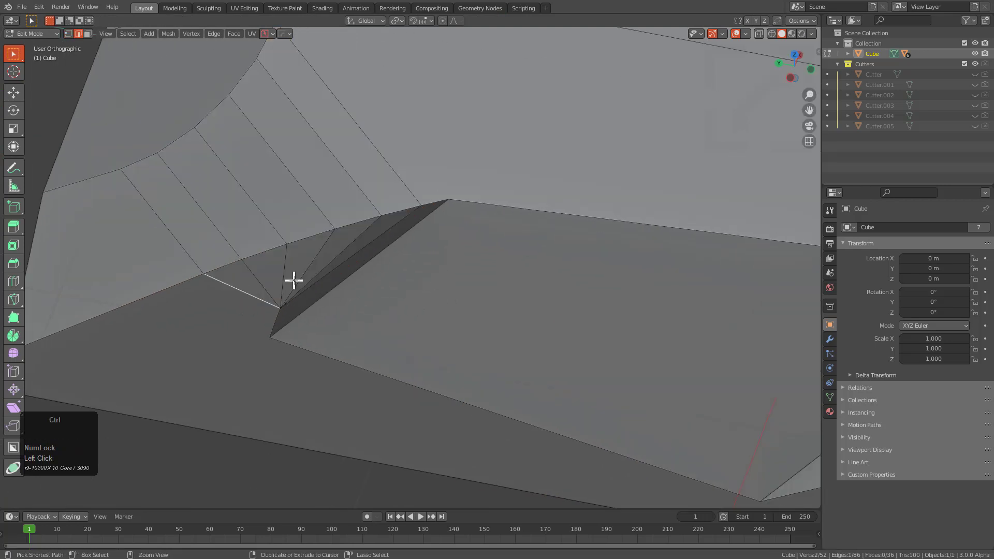
click(306, 272)
key(ctrl+x)
click(339, 267)
key(ctrl+x)
click(341, 254)
key(ctrl+x)
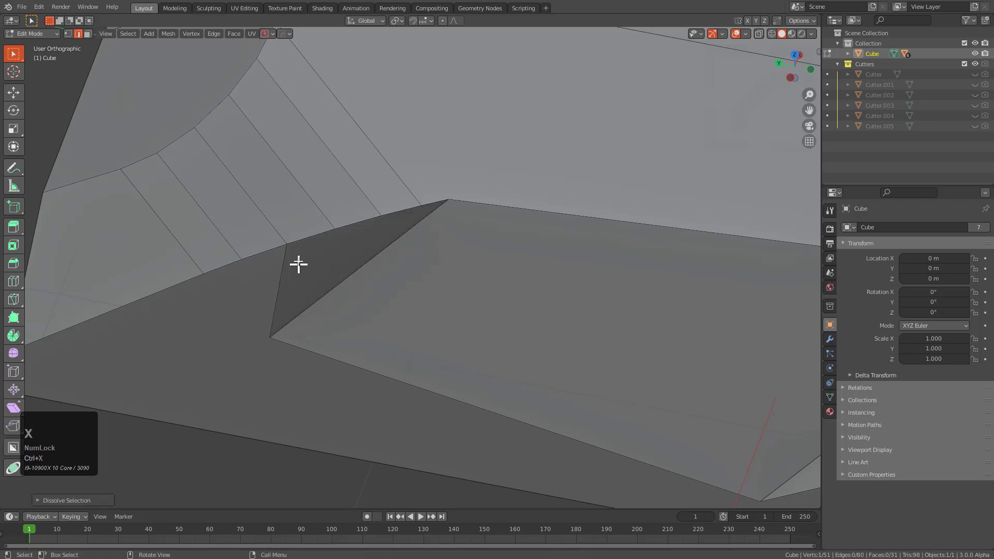
Try to bevel the diagonal edge at the front of the side recess with 5 segments.
key(1)
scroll(291, 244, down, 3)
middle_drag(317, 290, 259, 268)
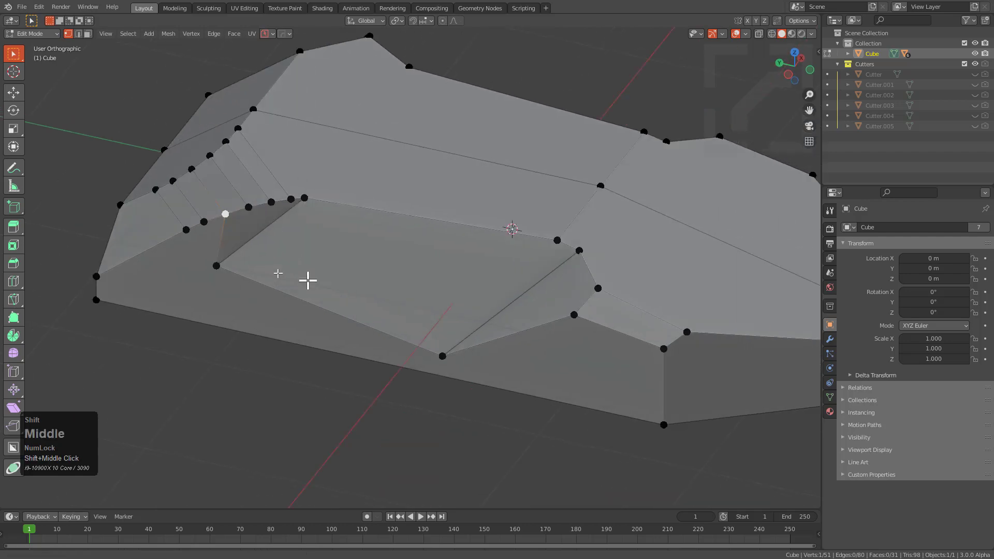
scroll(459, 309, up, 2)
key(2)
click(483, 279)
key(ctrl+b)
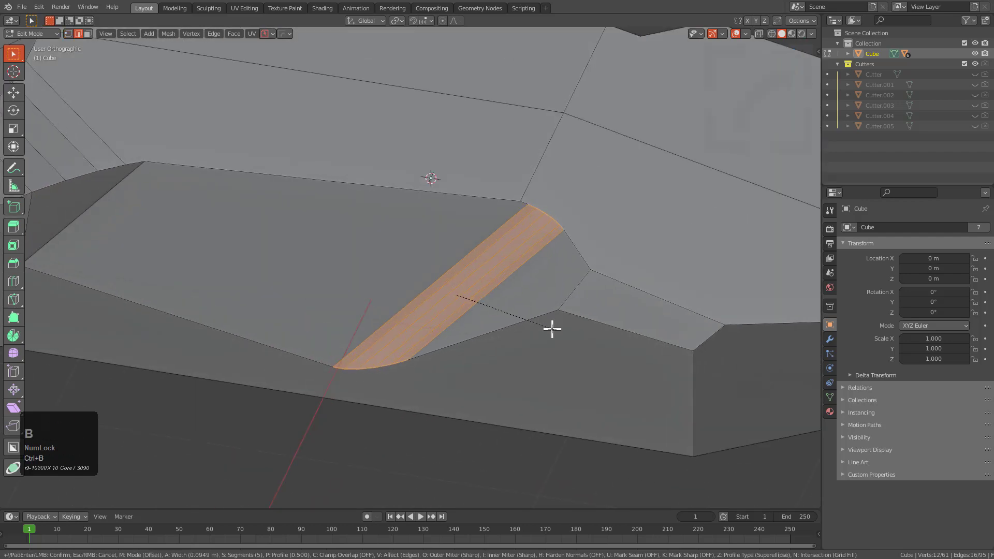
click(556, 330)
middle_drag(556, 330, 460, 307)
key(ctrl+z)
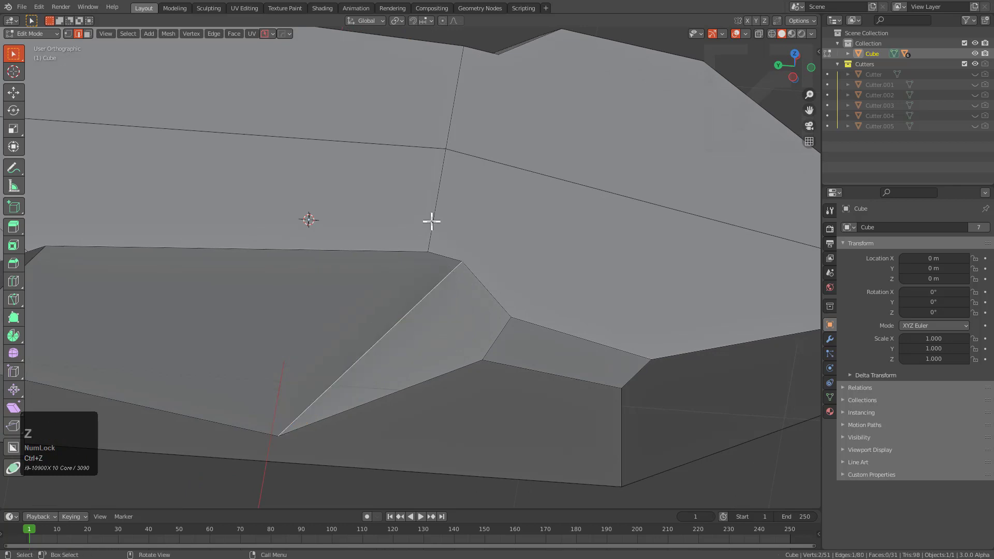
Bevel the crease running across the top of the block with 2 segments.
click(431, 221)
key(ctrl+b)
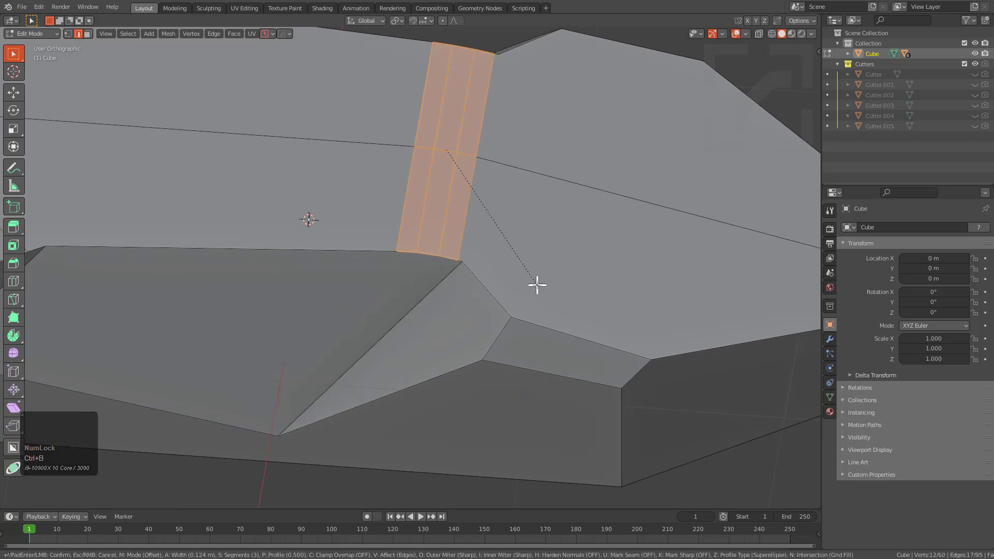
click(530, 284)
scroll(382, 223, up, 2)
click(373, 196)
scroll(395, 138, down, 1)
Bevel the recess's front diagonal edge about 0.08 m wide with 3 segments, and the short crease ahead of it about 0.15 m wide with 5.
click(356, 282)
key(ctrl+b)
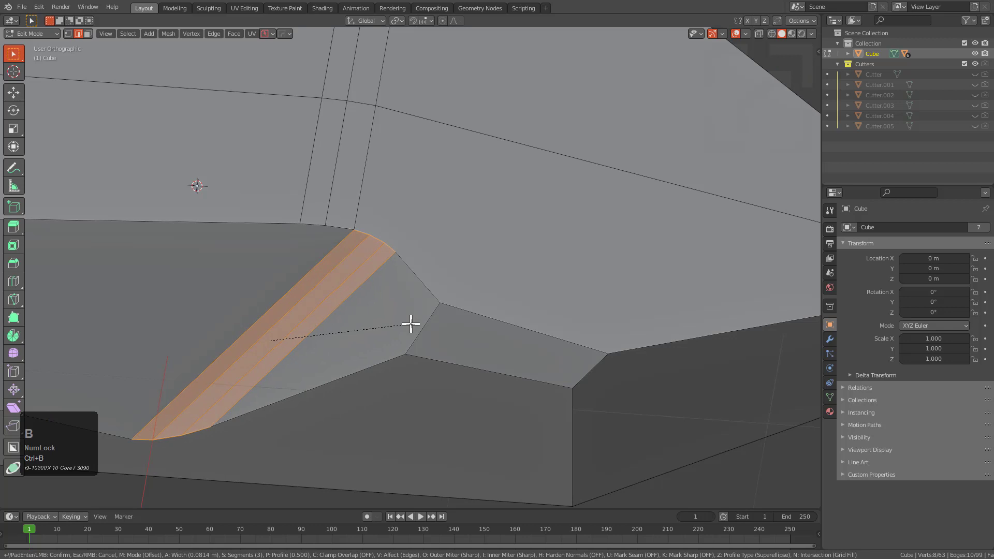
click(408, 323)
click(433, 317)
key(ctrl+b)
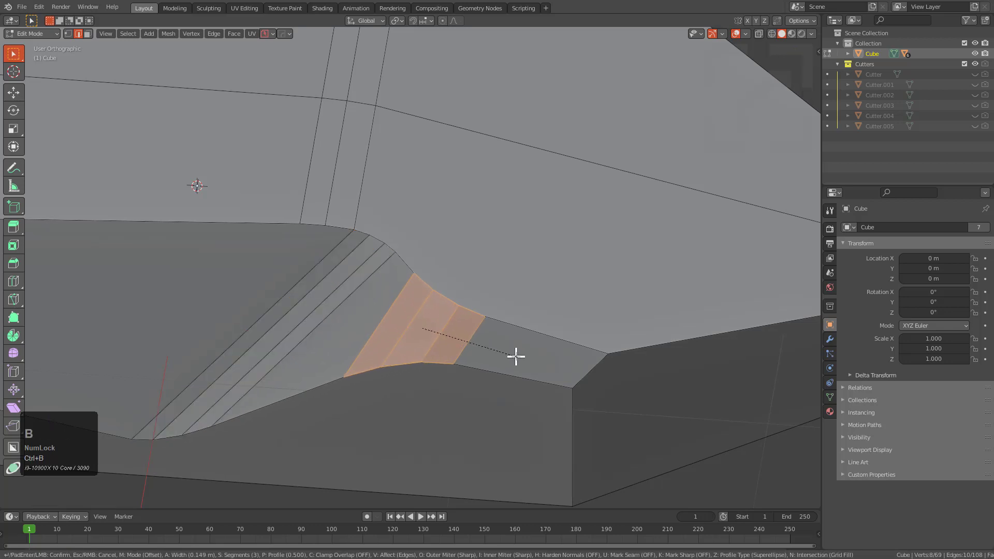
click(521, 357)
middle_drag(520, 357, 418, 301)
click(480, 296)
key(ctrl+b)
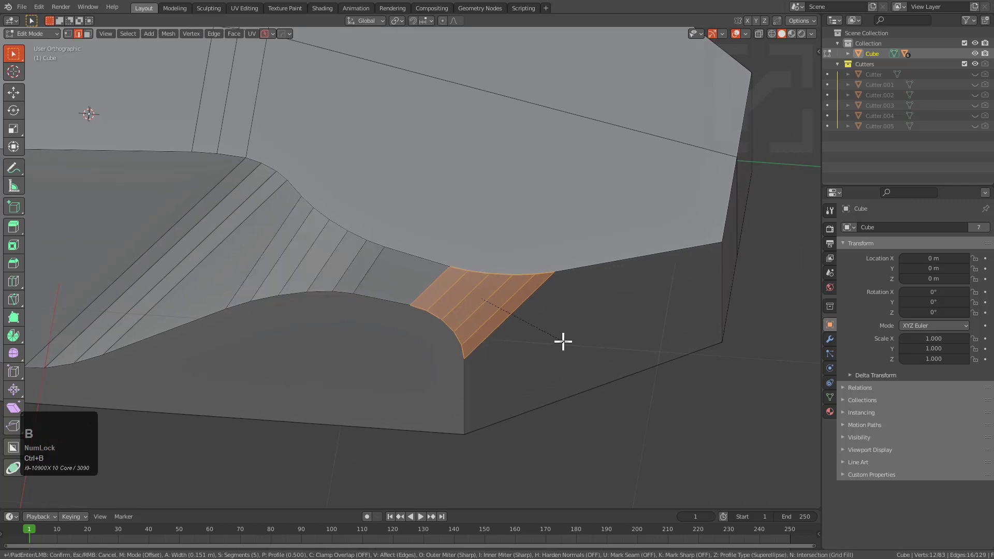
right_click(566, 343)
Bevel the vertical front corner edge about 0.125 m wide and the angled upper front edge, both with 5 segments.
key(ctrl+b)
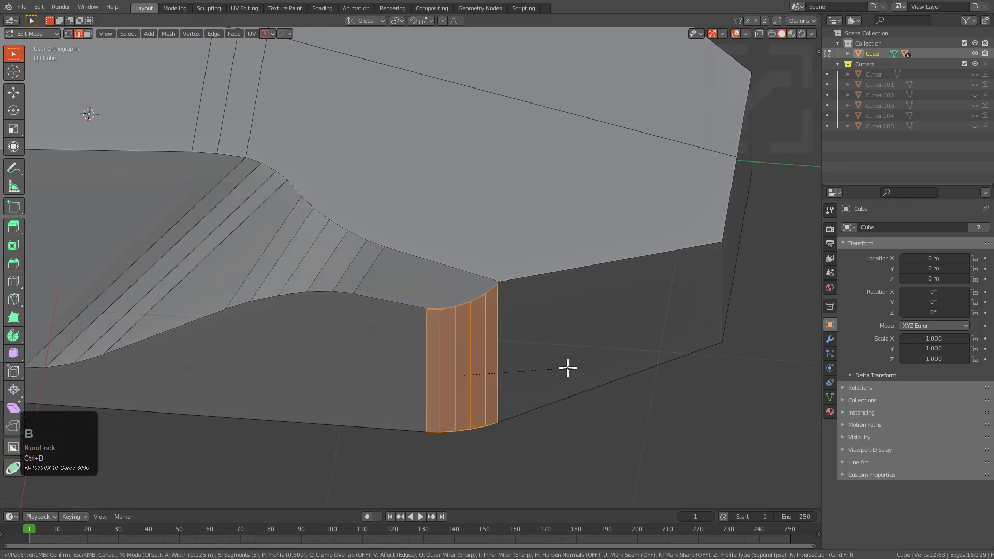
click(567, 368)
click(706, 293)
middle_drag(706, 292, 694, 309)
key(ctrl+b)
click(763, 441)
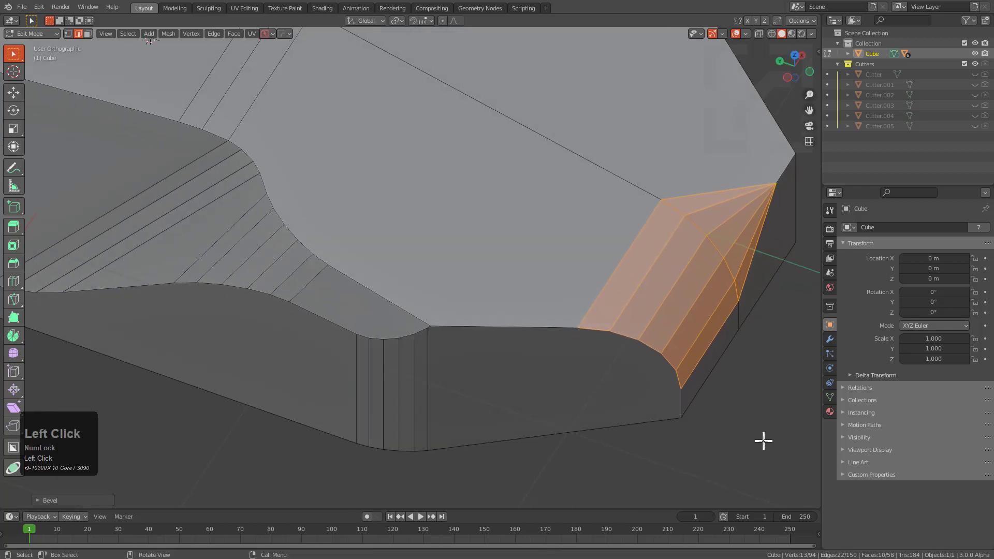
Symmetrize the mesh across the X axis so both sides carry the same bevels.
middle_drag(763, 442, 340, 258)
key(alt+x)
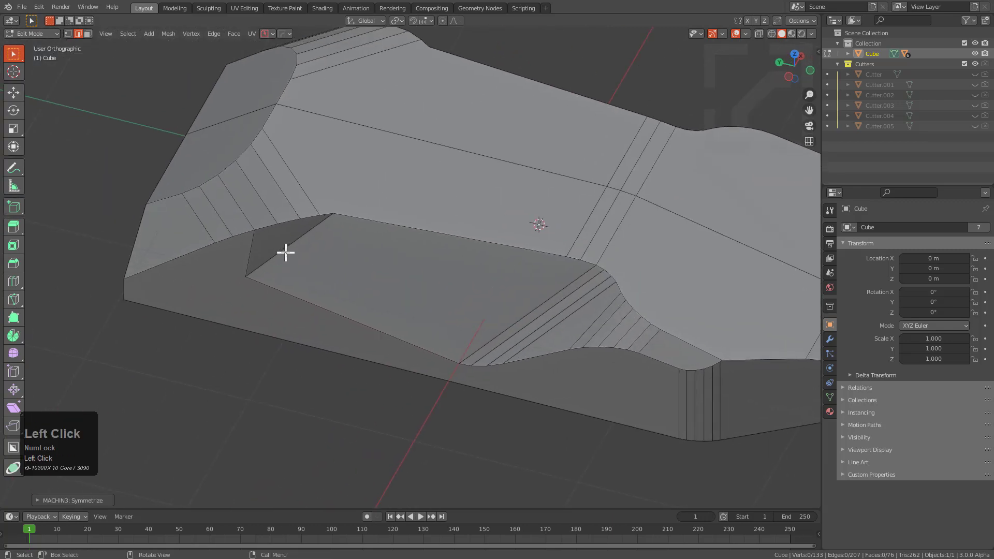
Bevel the diagonal edge at the rear of the side recess with 5 segments.
click(285, 252)
scroll(285, 252, up, 4)
key(ctrl+b)
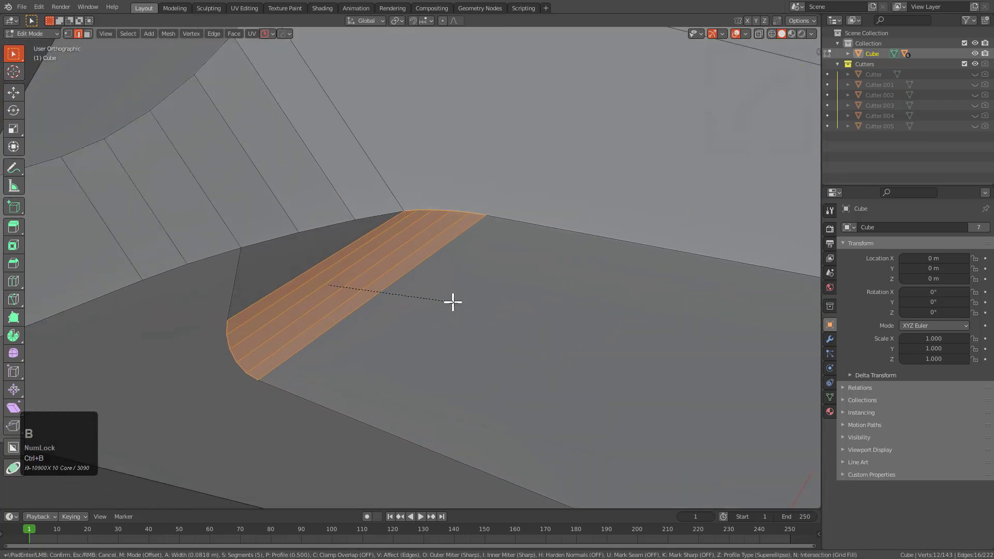
click(499, 322)
middle_drag(499, 322, 430, 285)
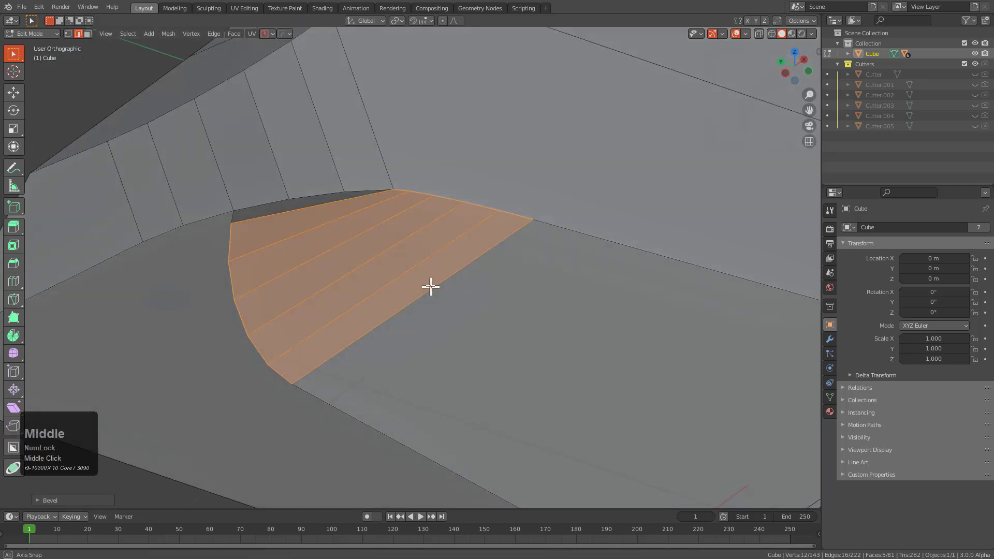
Connect the rear recess bevel's loose corner vertex to the nearby vertex on the recess's upper rim.
scroll(388, 207, up, 2)
middle_drag(389, 207, 368, 186)
scroll(283, 173, up, 2)
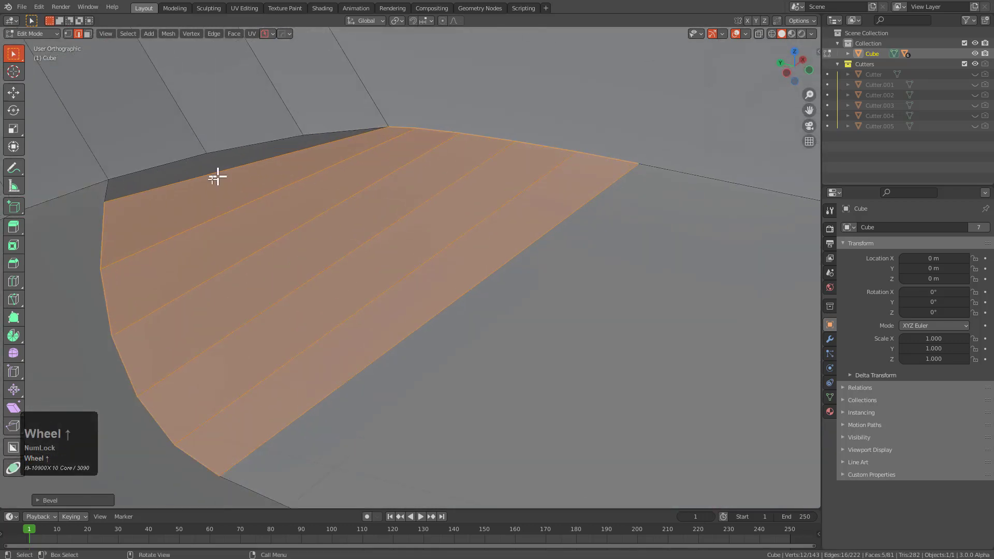
scroll(324, 158, up, 1)
click(300, 133)
scroll(240, 182, up, 1)
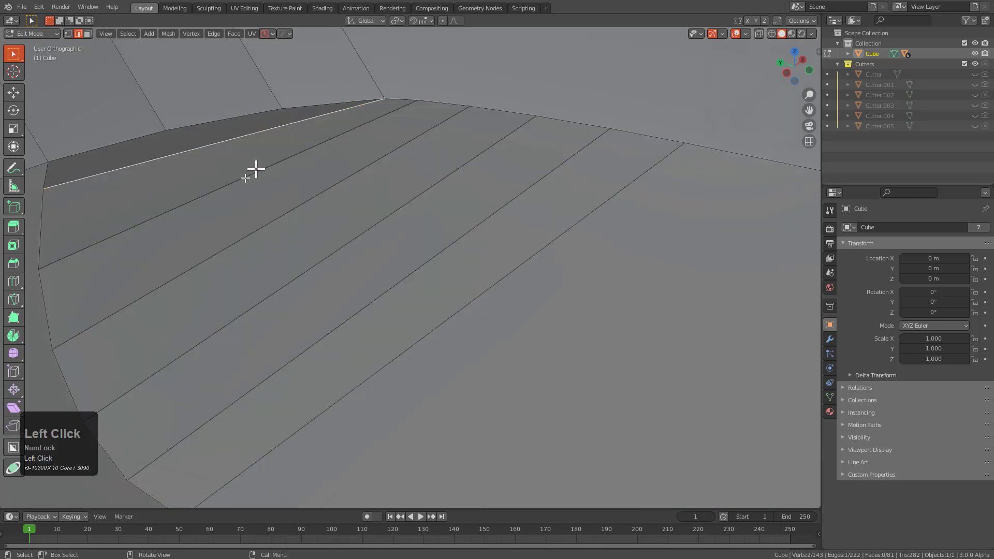
shift+middle_drag(239, 181, 422, 148)
key(1)
click(259, 186)
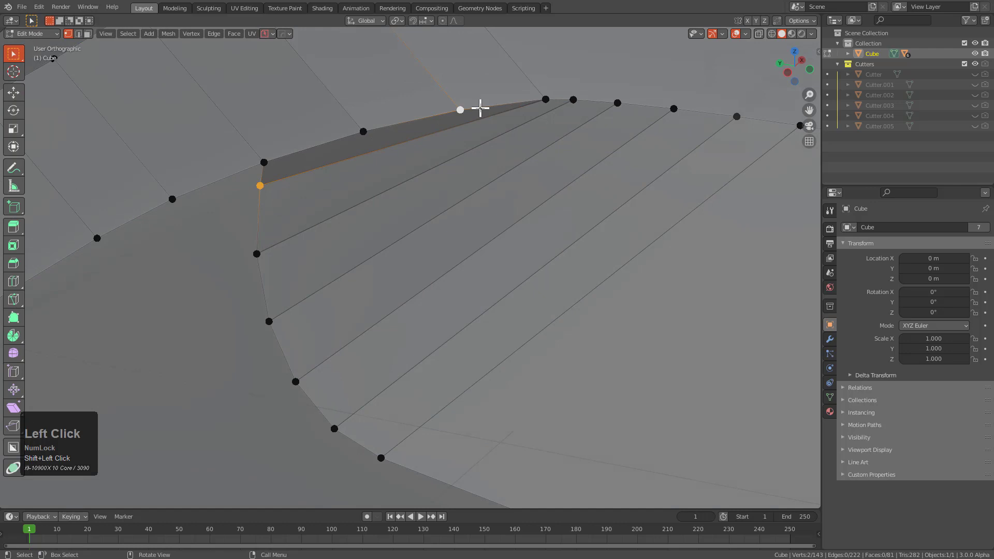
key(j)
Dissolve the leftover edge beside the new connection at the tip of the recess bevel.
key(2)
click(471, 128)
key(ctrl+x)
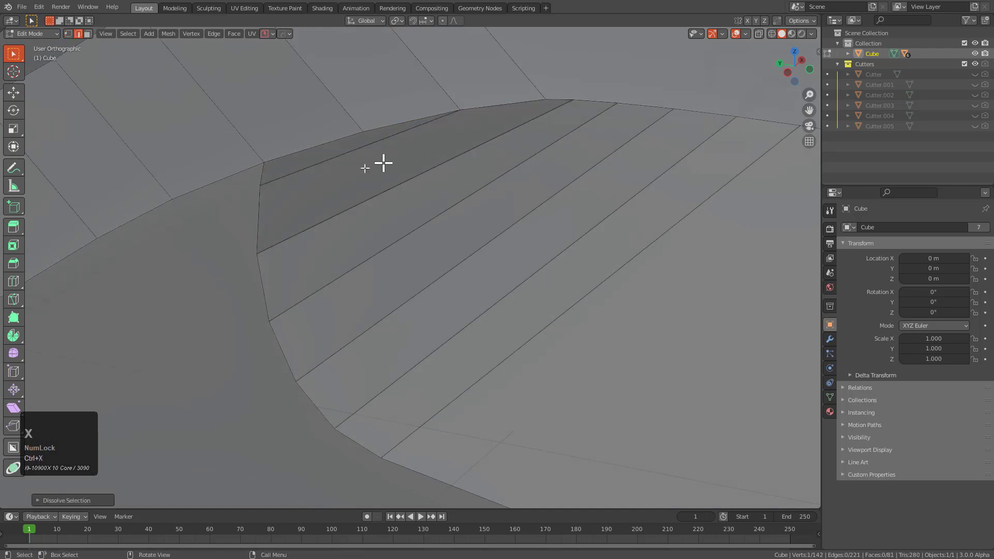
Apply Autosmooth to the block with 30° sharpness and a 35° auto smooth angle.
scroll(346, 213, down, 3)
key(Tab)
scroll(313, 223, down, 2)
middle_drag(359, 233, 291, 219)
middle_drag(274, 266, 408, 291)
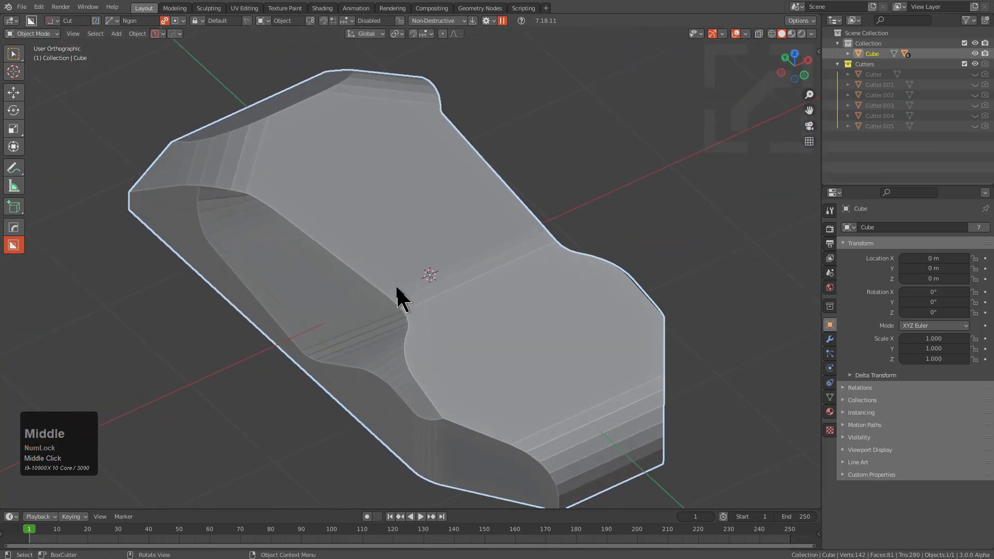
key(shift+q)
click(389, 262)
scroll(389, 262, down, 2)
click(389, 260)
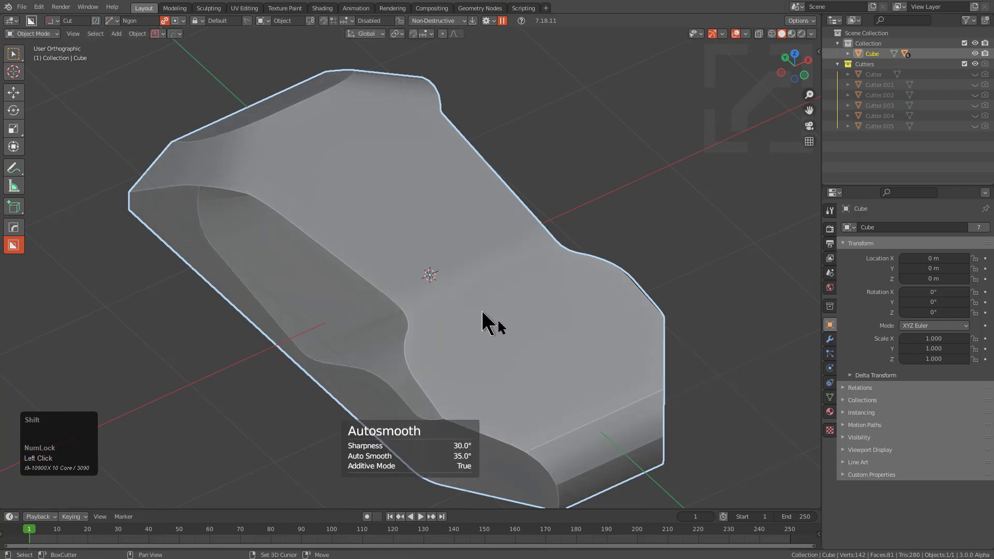
Try edge-sliding the two halves of a lower edge line across the rounded front bevel.
key(Tab)
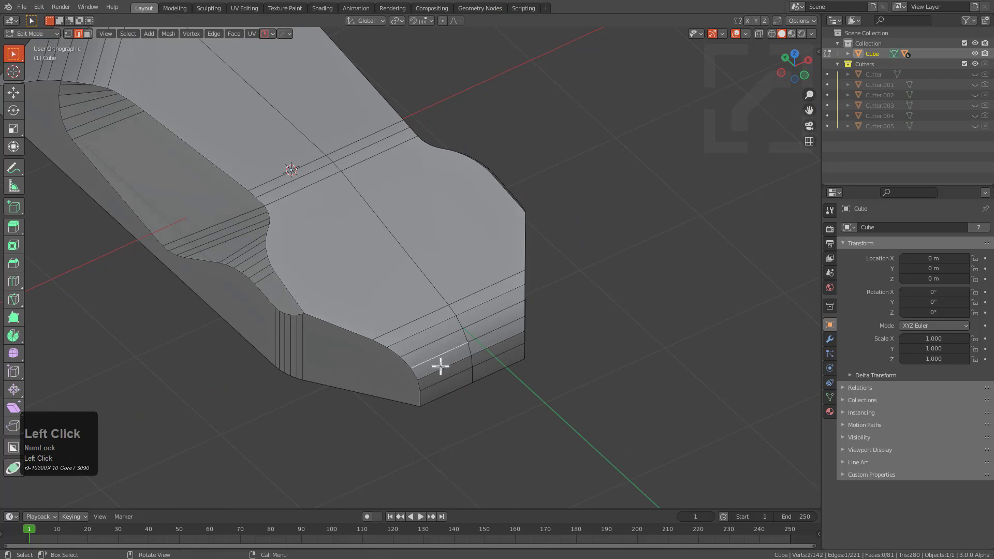
key(KP_Decimal)
middle_click(449, 279)
right_click(459, 250)
shift+click(572, 197)
key(g)
key(g)
click(574, 189)
key(g)
key(g)
click(577, 193)
key(ctrl+z)
key(g)
key(g)
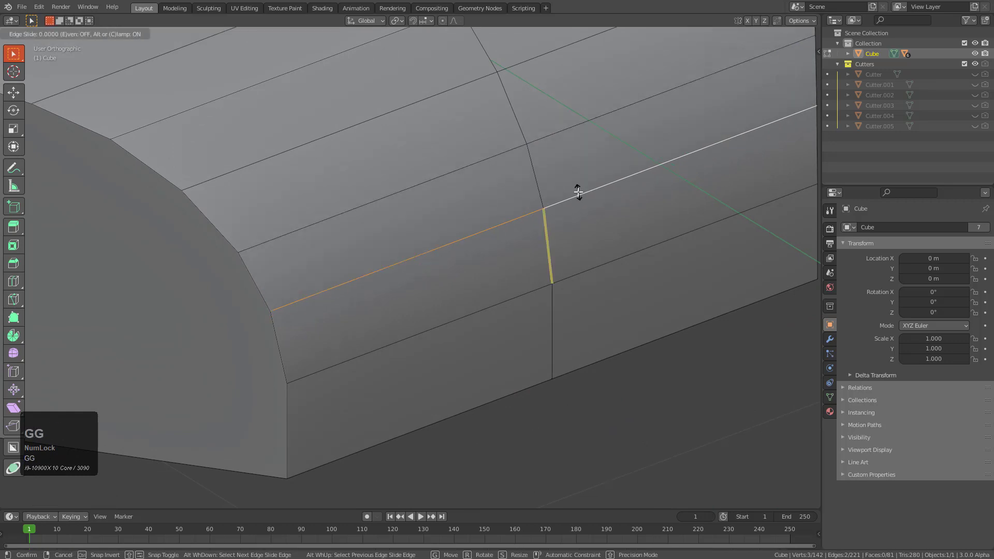
right_click(576, 192)
Try edge-sliding both halves of an upper edge line on the rounded front bevel.
key(Tab)
scroll(435, 155, down, 2)
shift+middle_drag(435, 156, 485, 281)
key(Tab)
click(427, 213)
shift+click(519, 178)
key(g)
key(g)
right_click(520, 177)
key(Tab)
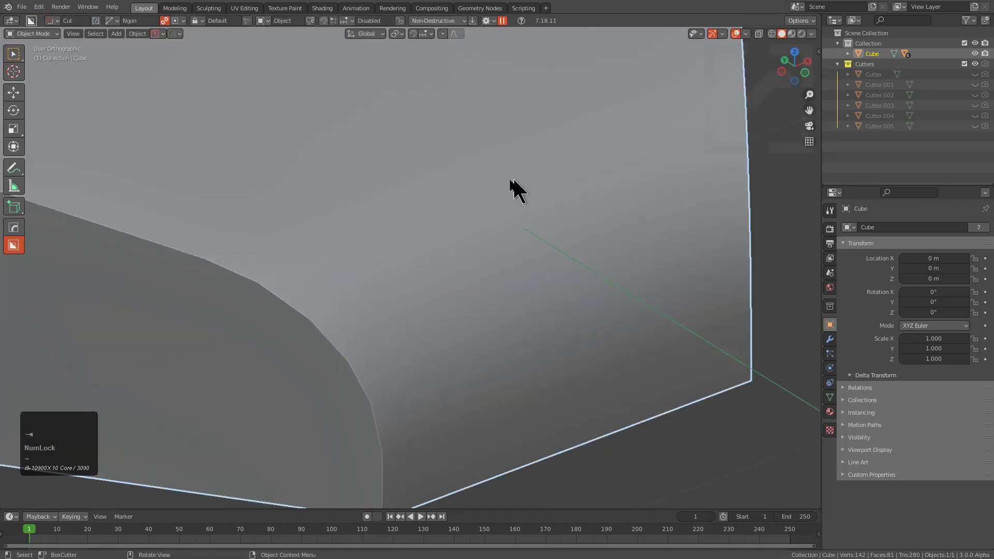
Inspect the shading and edge flow of the block's top surface and side recess.
scroll(492, 185, down, 5)
shift+middle_drag(378, 171, 503, 299)
scroll(342, 227, down, 2)
shift+middle_drag(262, 196, 448, 254)
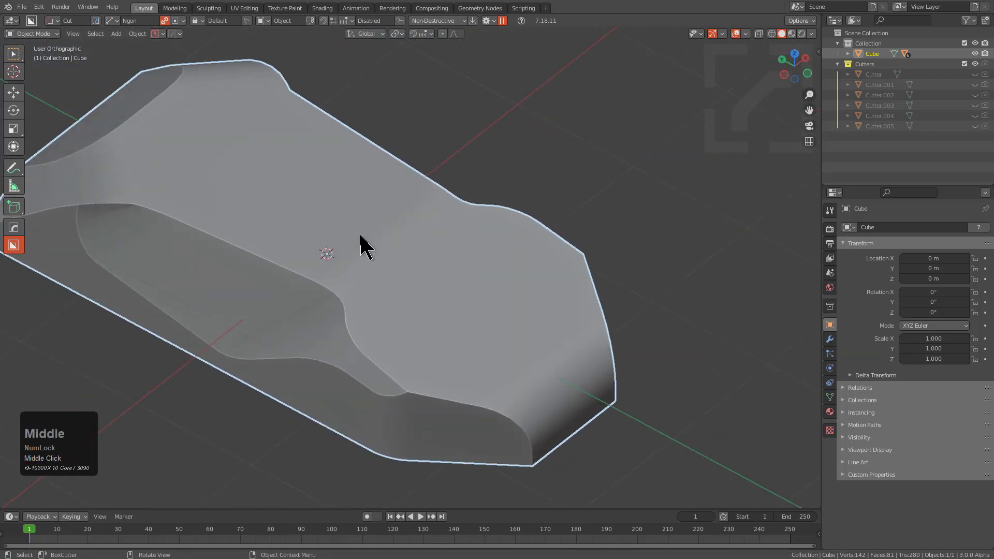
middle_drag(317, 256, 385, 277)
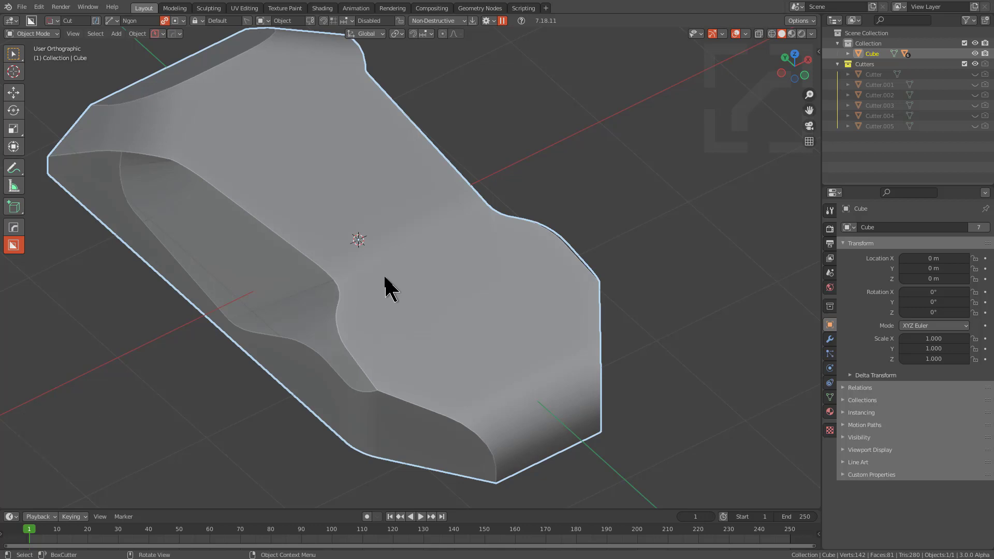
shift+middle_drag(324, 242, 431, 271)
scroll(362, 238, up, 1)
key(Tab)
mouse_move(350, 238)
middle_down()
mouse_move(382, 257)
mouse_move(337, 230)
middle_up()
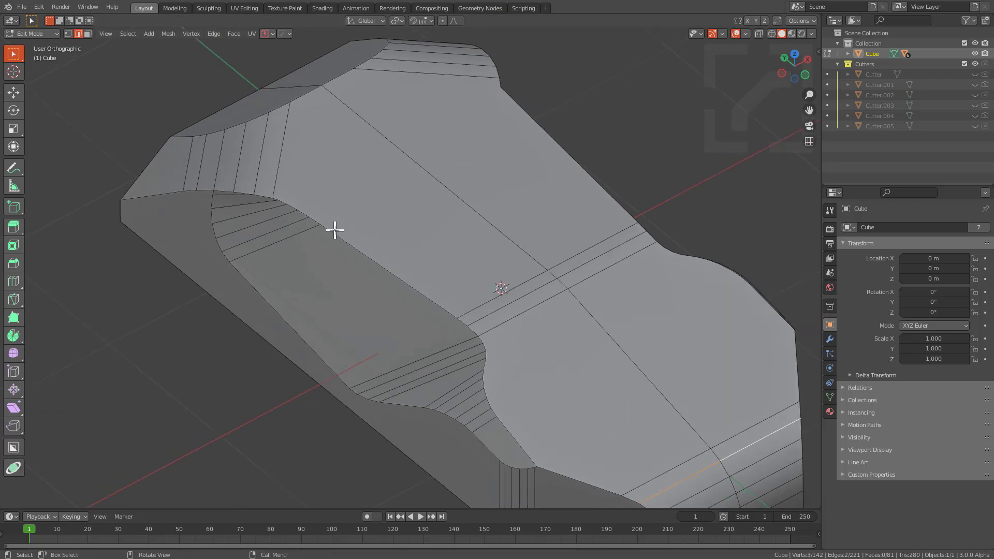
Bevel the short vertical rear corner edge on the recess side about 0.267 m wide with 7 segments.
middle_drag(333, 228, 357, 353)
scroll(384, 300, up, 4)
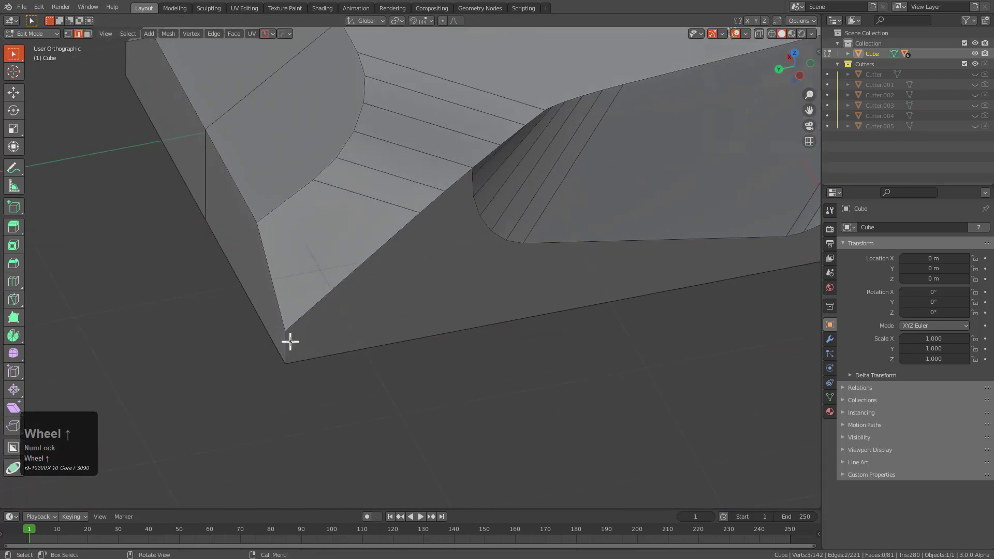
key(ctrl+b)
scroll(395, 330, down, 5)
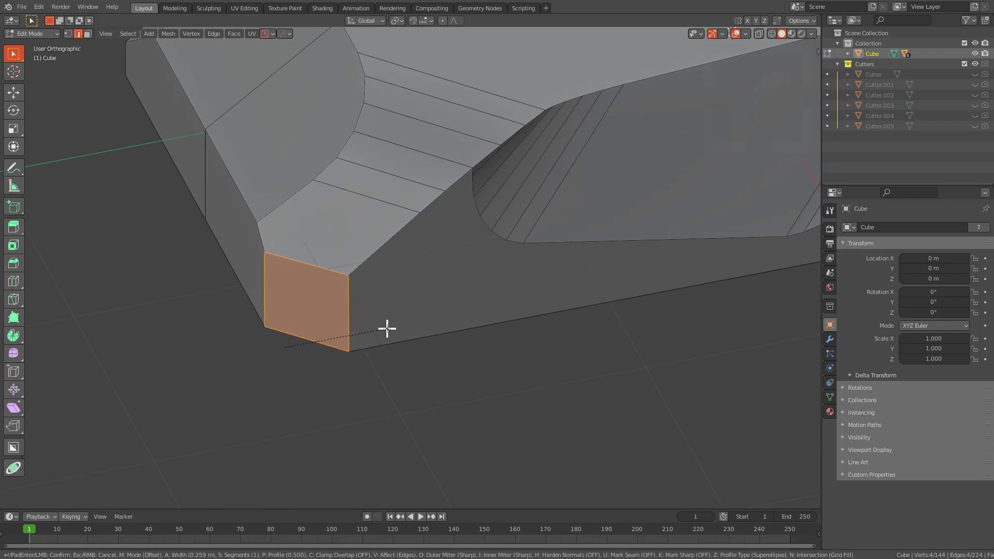
scroll(387, 328, up, 6)
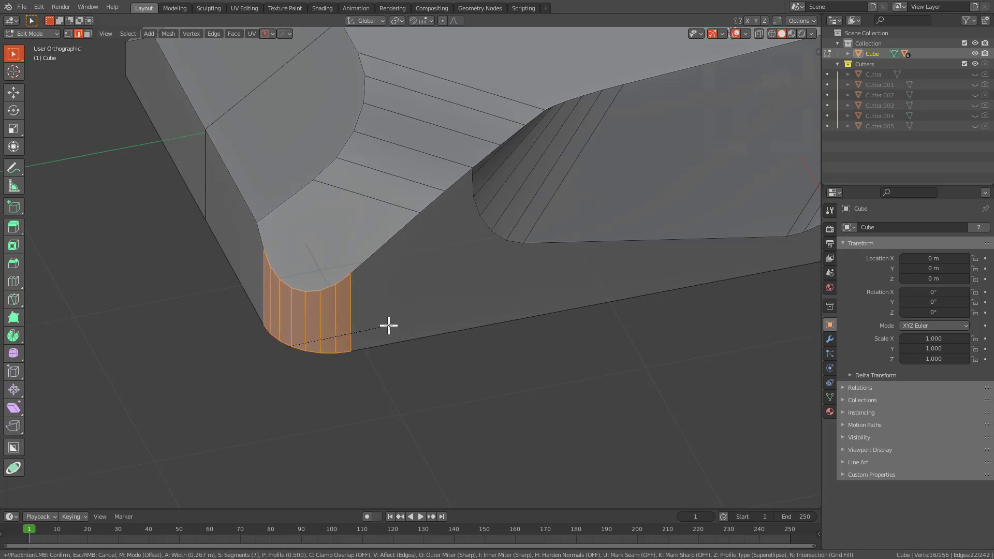
click(391, 326)
Chamfer the long upper rear edge about 0.07 m wide with a single segment.
middle_drag(393, 326, 415, 306)
click(259, 271)
scroll(342, 278, up, 2)
key(ctrl+b)
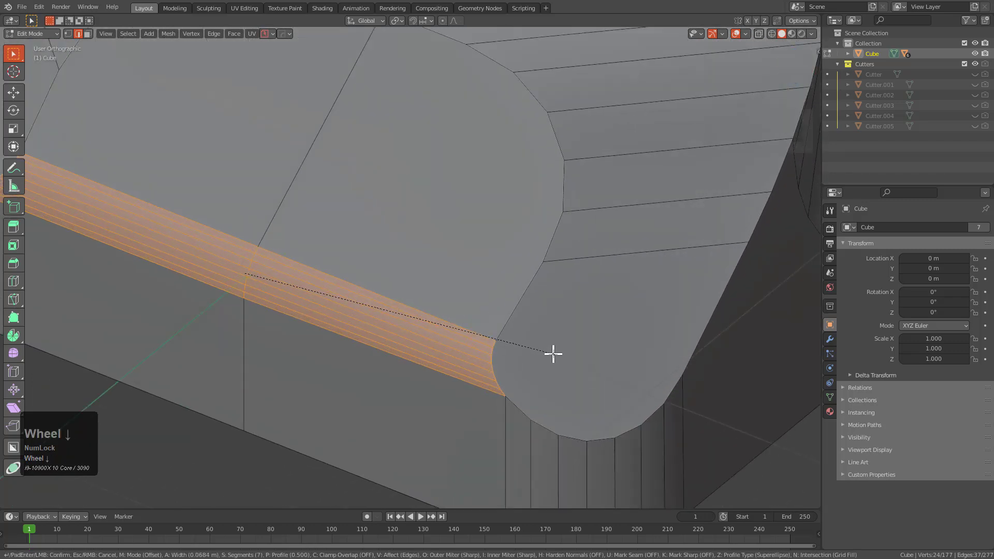
scroll(547, 353, down, 5)
click(540, 353)
middle_drag(539, 352, 451, 326)
scroll(450, 327, down, 3)
key(Tab)
scroll(321, 288, up, 2)
key(Tab)
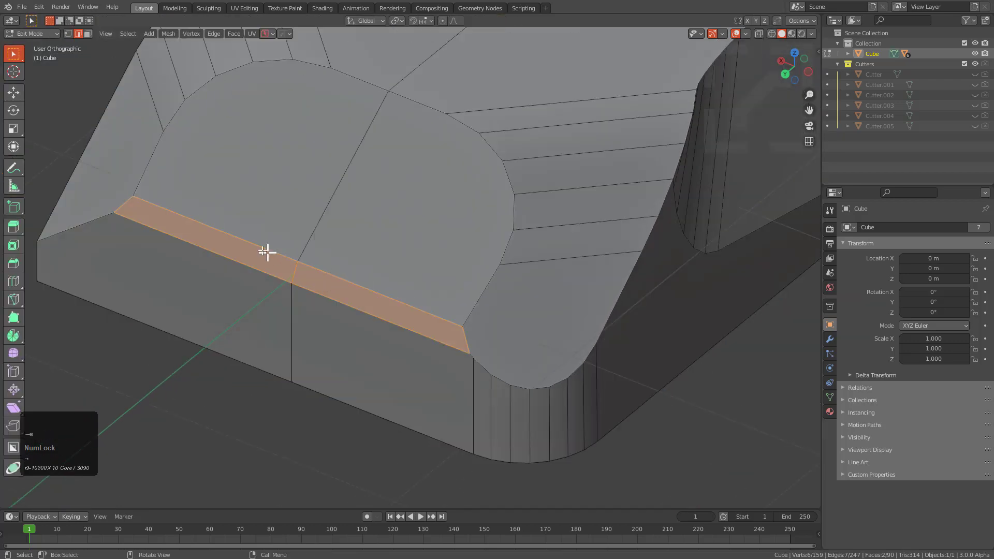
Try beveling both long edges of the rear chamfer with 4 segments.
shift+click(342, 278)
shift+middle_drag(255, 278, 304, 271)
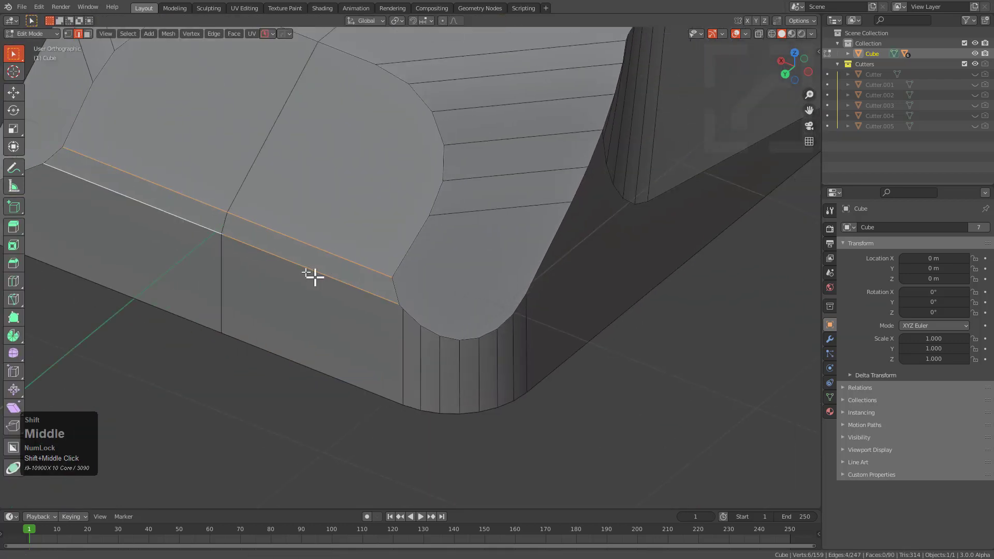
scroll(304, 271, up, 4)
key(ctrl+b)
scroll(408, 308, up, 3)
click(407, 309)
key(Tab)
scroll(389, 305, down, 2)
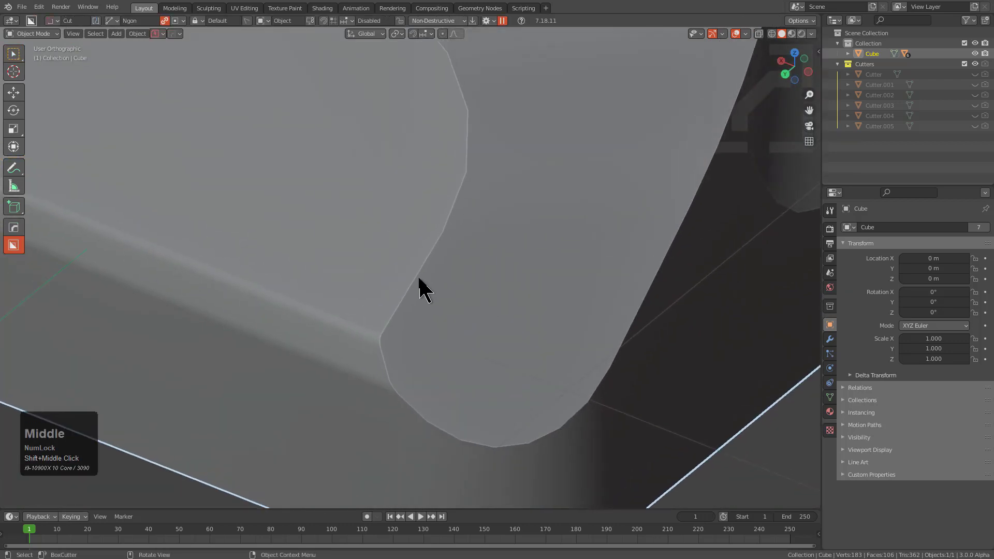
Undo the bevels on the rear chamfer's two long edges.
scroll(420, 288, down, 4)
middle_drag(233, 278, 388, 270)
key(Tab)
scroll(406, 321, up, 6)
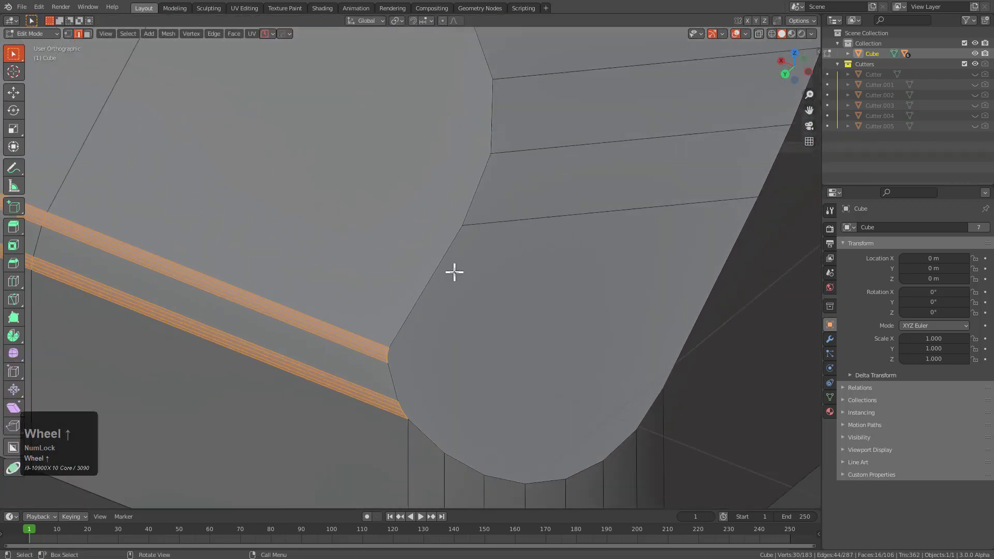
key(ctrl+z)
key(ctrl+z)
key(ctrl+z)
Inspect the whole smoothed block, including its rear chamfer, front curve and side recess.
key(Tab)
scroll(445, 264, down, 4)
shift+middle_drag(444, 257, 396, 283)
scroll(433, 274, down, 3)
shift+middle_drag(396, 282, 461, 264)
scroll(461, 264, down, 1)
shift+middle_drag(461, 264, 446, 297)
scroll(434, 308, up, 3)
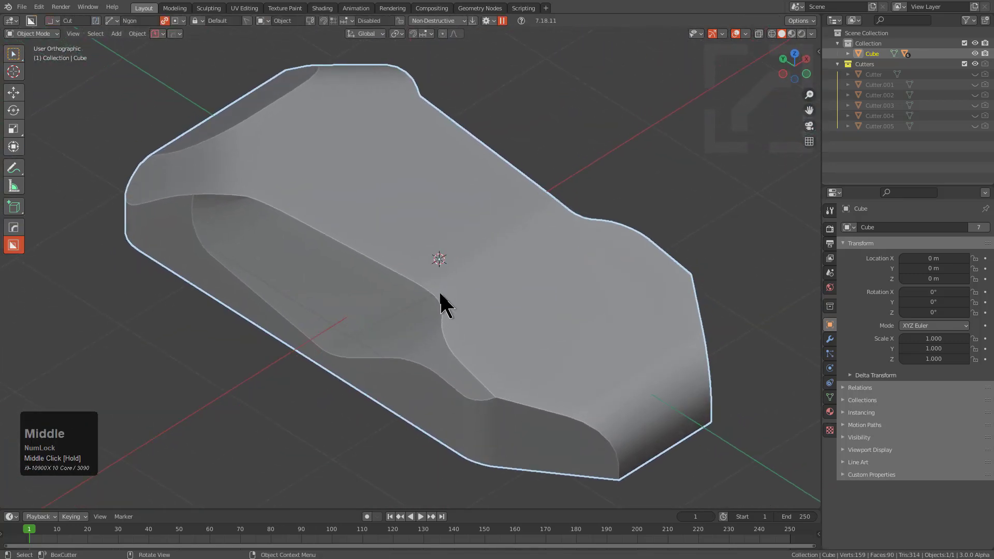